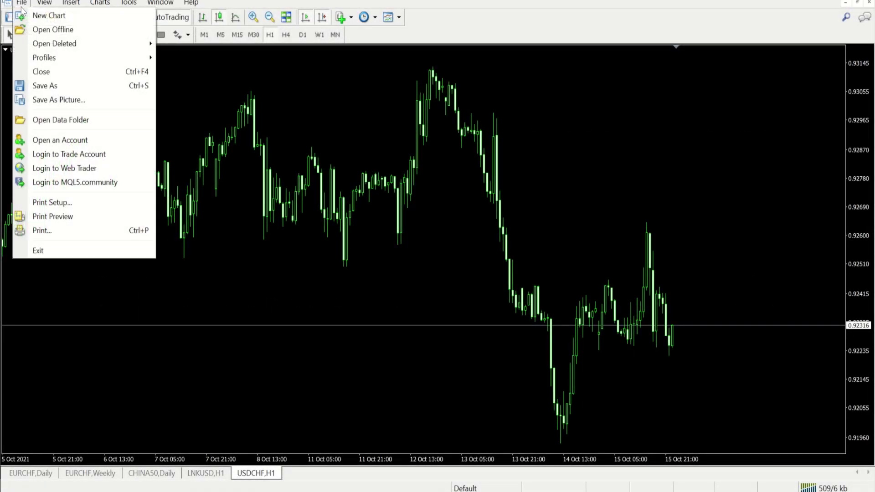
Open the terminal's data folder and browse into MQL4, then its Experts subfolder
click(69, 119)
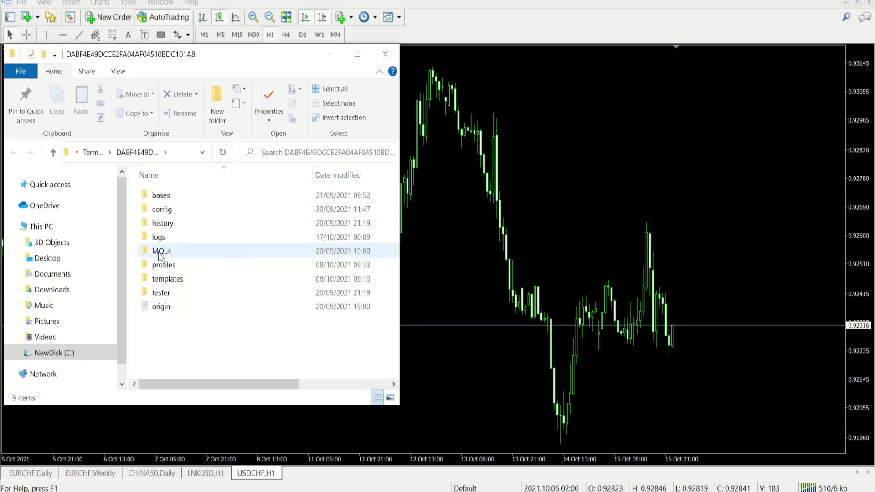
click(159, 252)
double_click(159, 252)
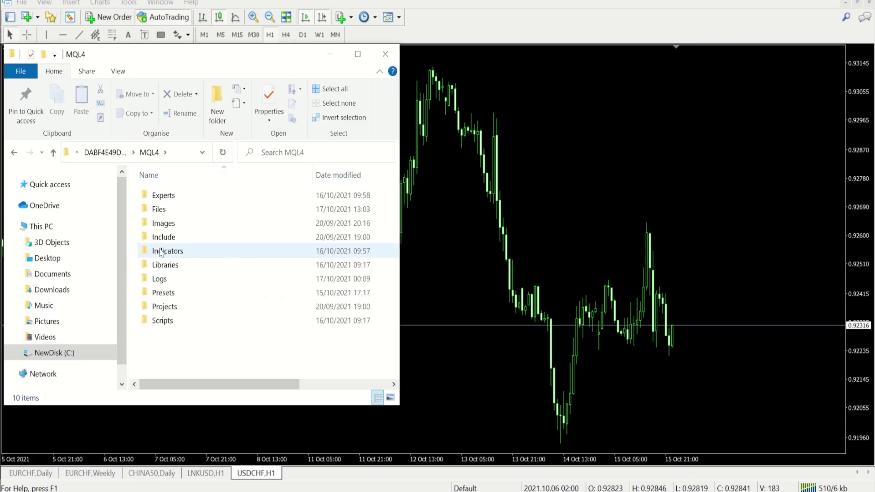
double_click(192, 197)
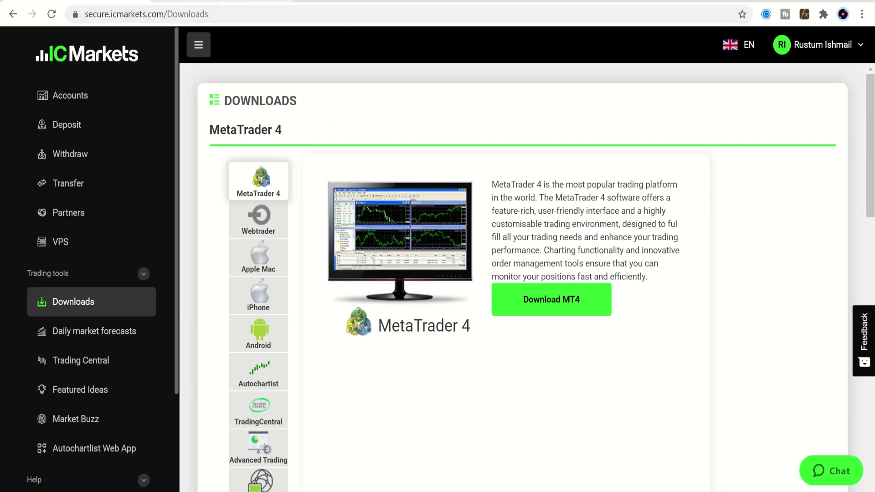
Go to the VantageFX MT4 RTD Link page and scroll down to its Excel RTD video
click(217, 2)
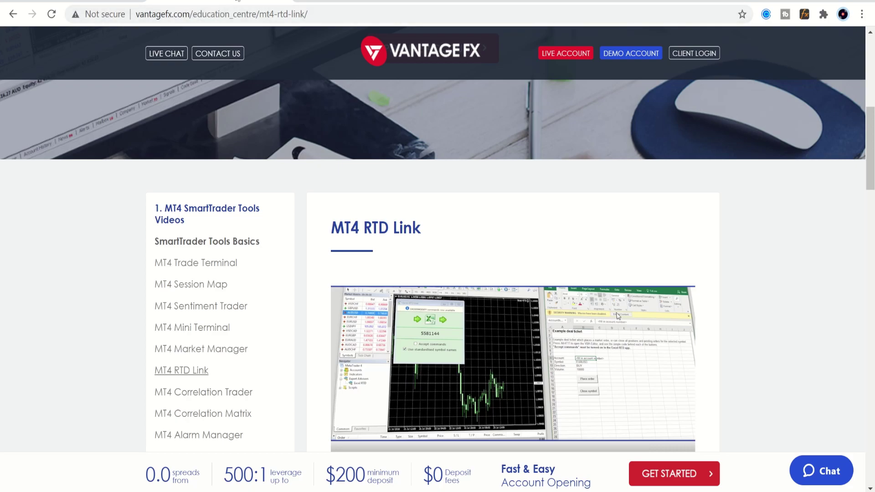
scroll(454, 371, down, 1)
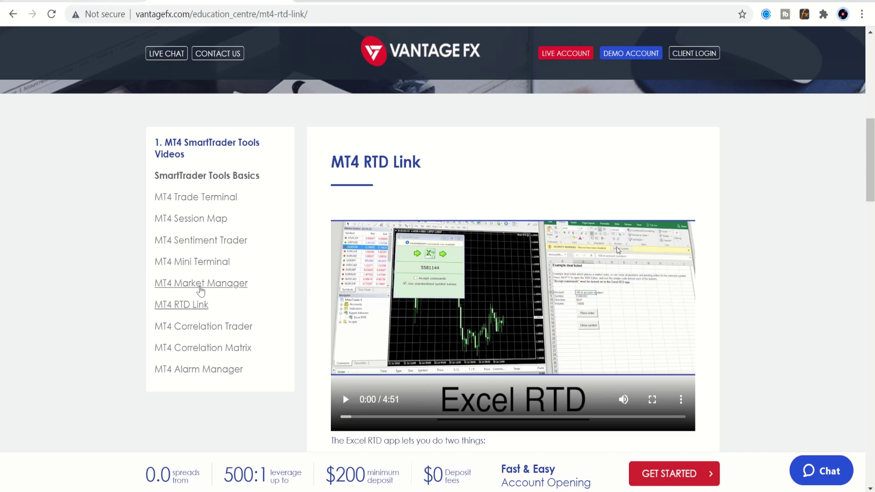
From MetaTrader's data folder, confirm MQL4\Experts holds IC Markets - Excel RTD.ex4, then close Explorer
click(100, 458)
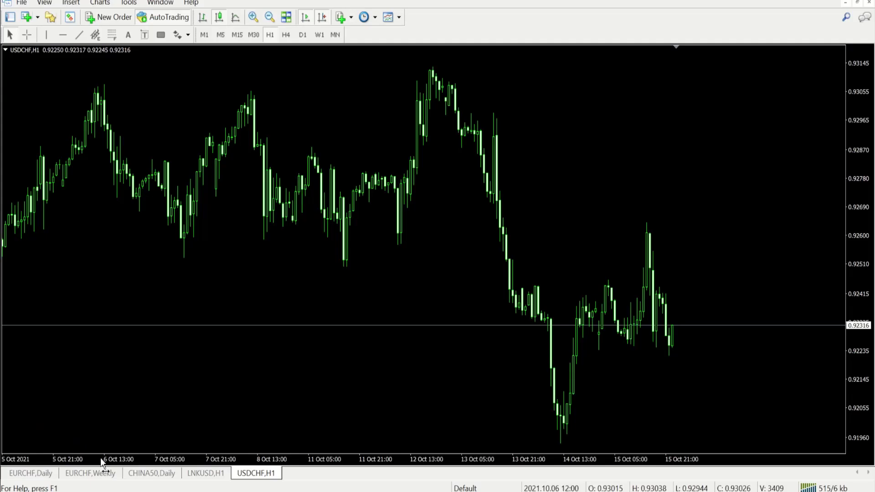
click(20, 3)
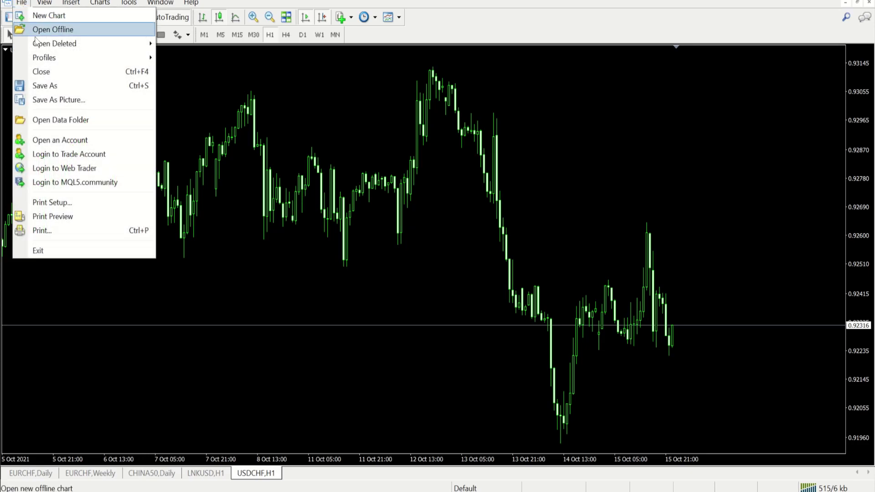
click(56, 122)
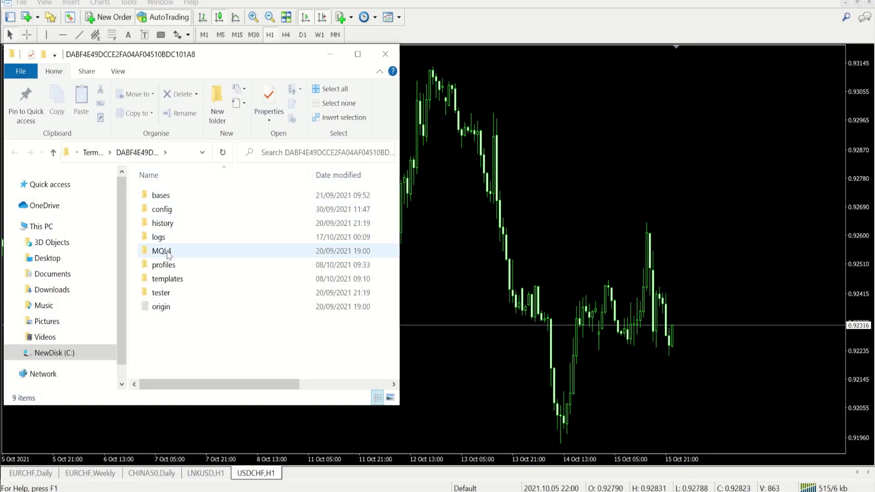
double_click(162, 251)
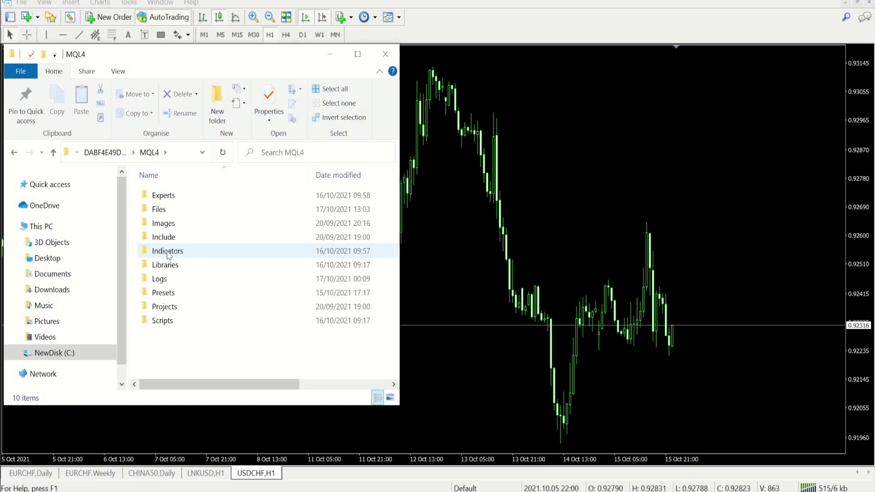
double_click(182, 196)
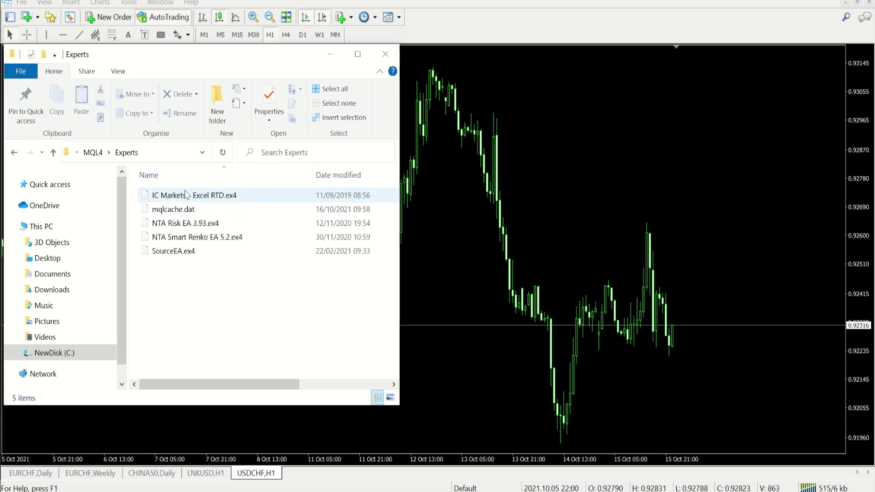
click(383, 56)
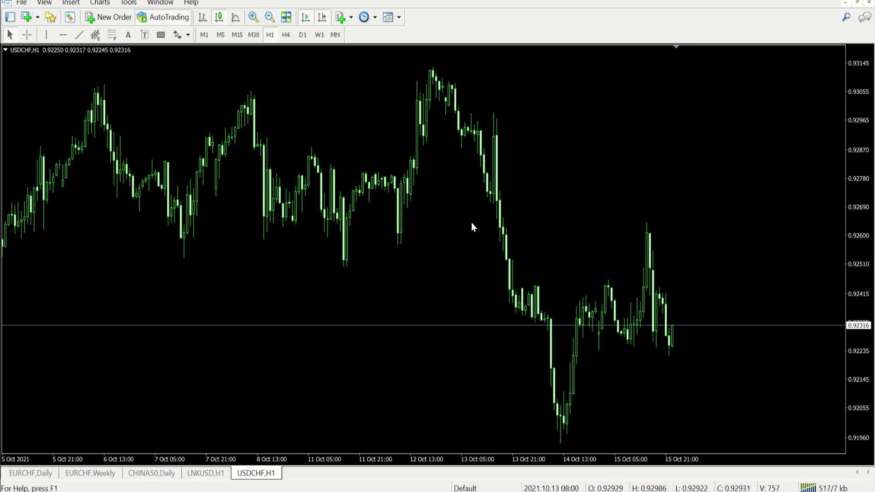
Drag the IC Markets - Excel RTD expert advisor from the Navigator onto the chart
click(50, 18)
scroll(89, 228, down, 1)
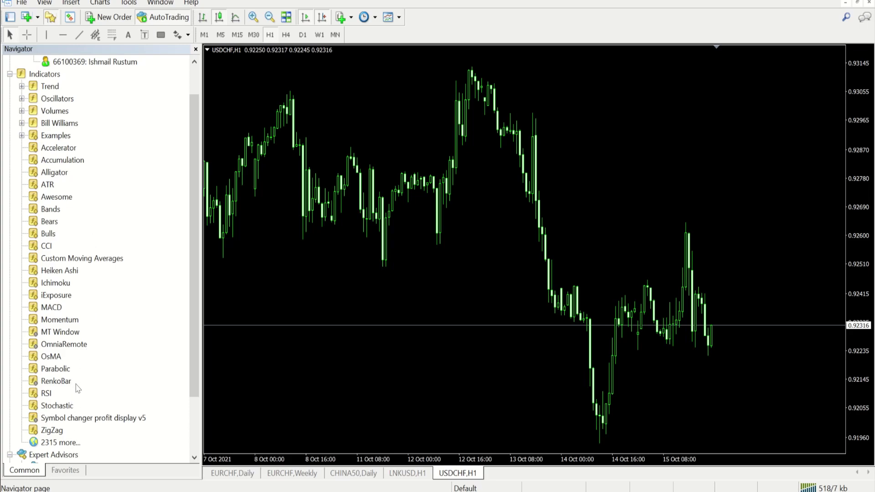
scroll(100, 369, down, 2)
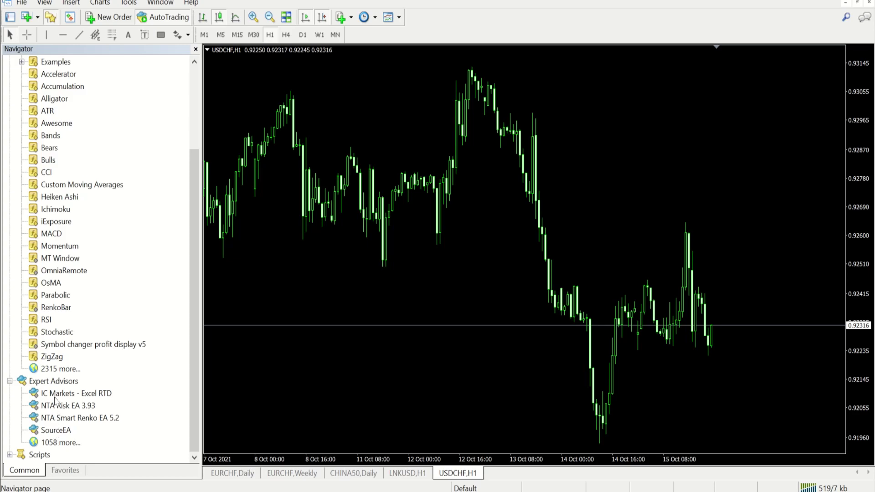
drag(55, 394, 104, 397)
Switch through the EURCHF chart tabs to CHINA50,Daily and hide the Navigator
click(226, 475)
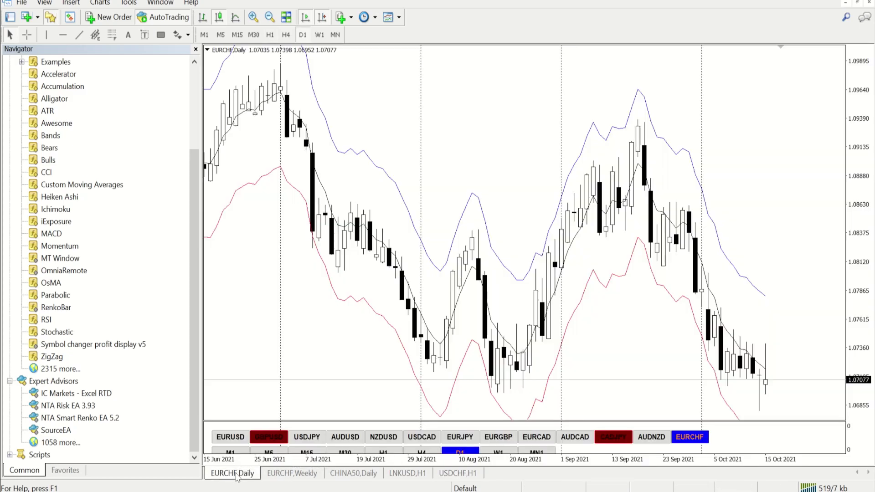
click(284, 473)
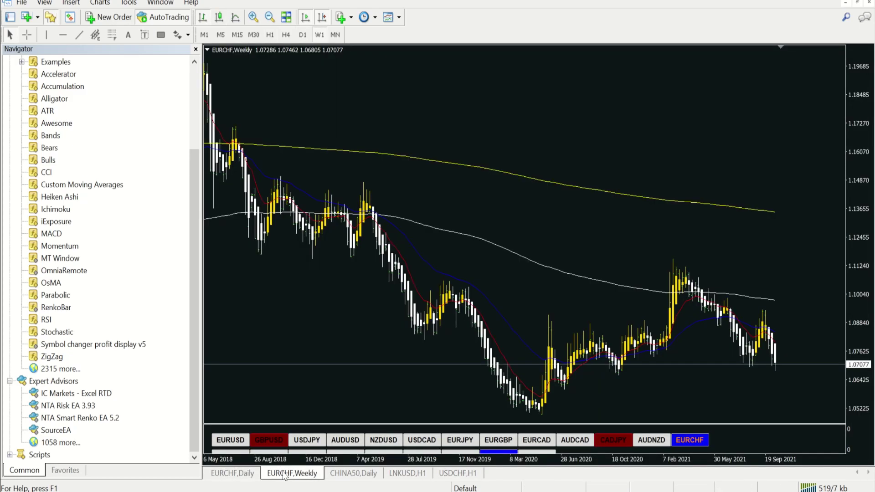
click(353, 474)
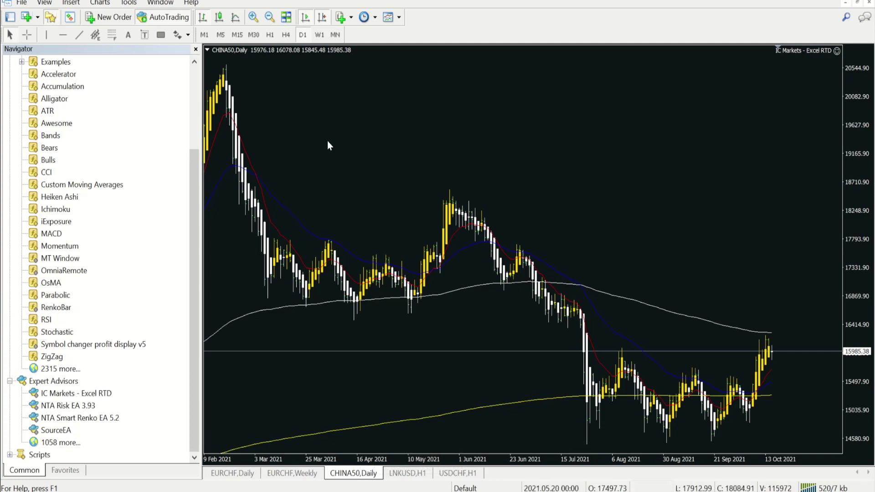
click(196, 50)
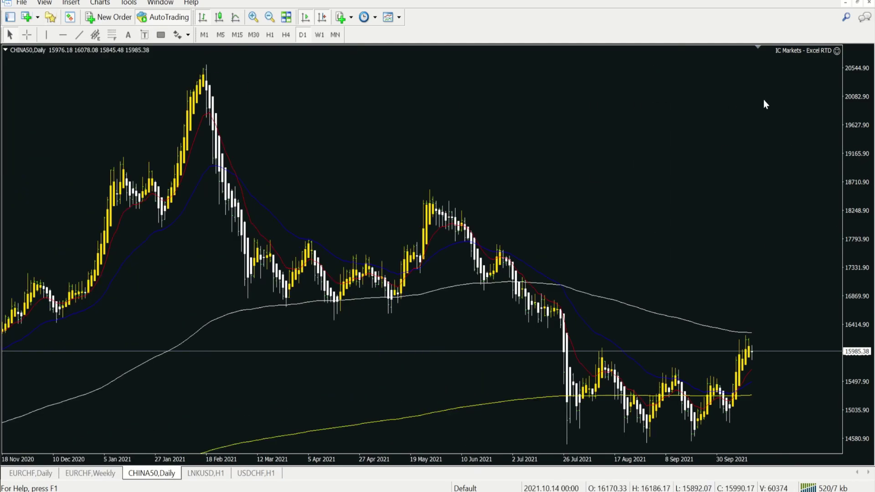
Review the Excel RTD expert's Common tab options, including live trading and DLL imports, and accept with OK
click(836, 51)
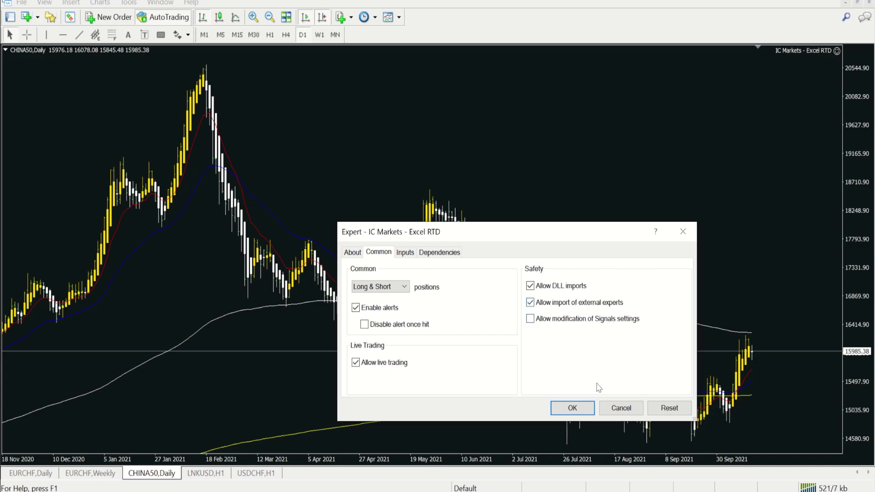
click(570, 408)
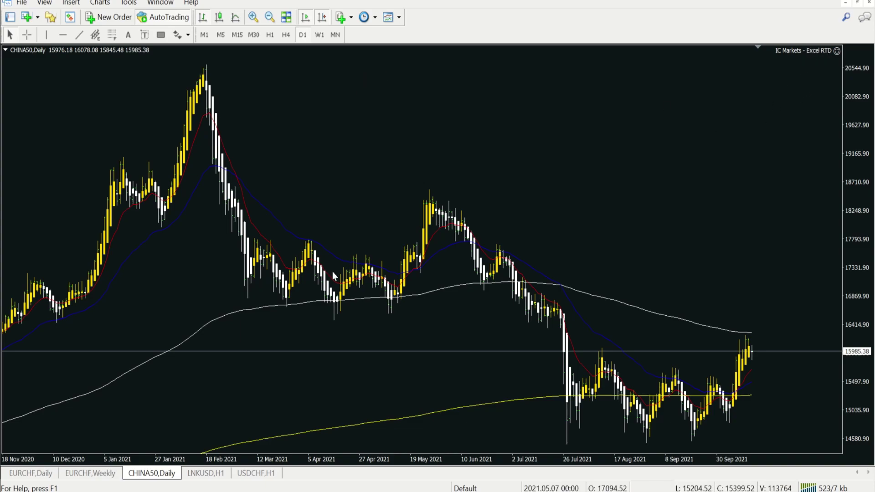
Alt+Tab over to the Excel Trendoverview Calculator sheet
key(alt+Tab)
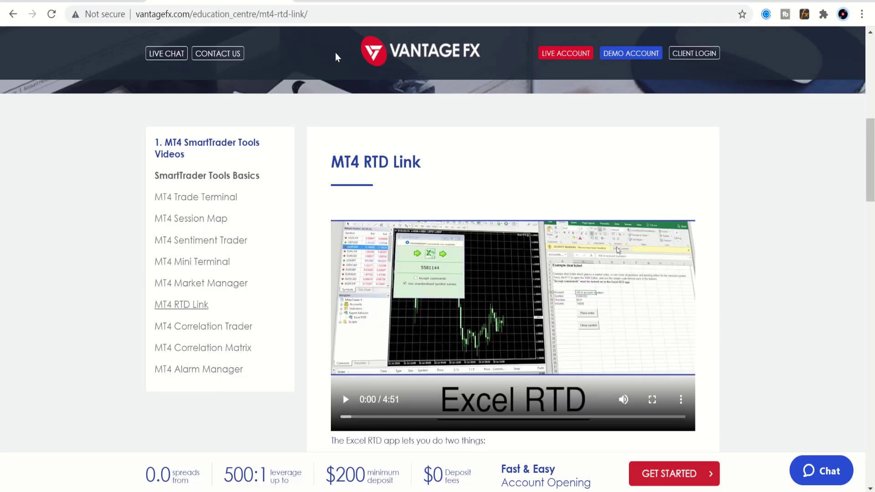
On the puretrading.blog downloads page, download the EXCEL RTD Heikin Ashi trend system archive
click(364, 3)
scroll(451, 273, up, 4)
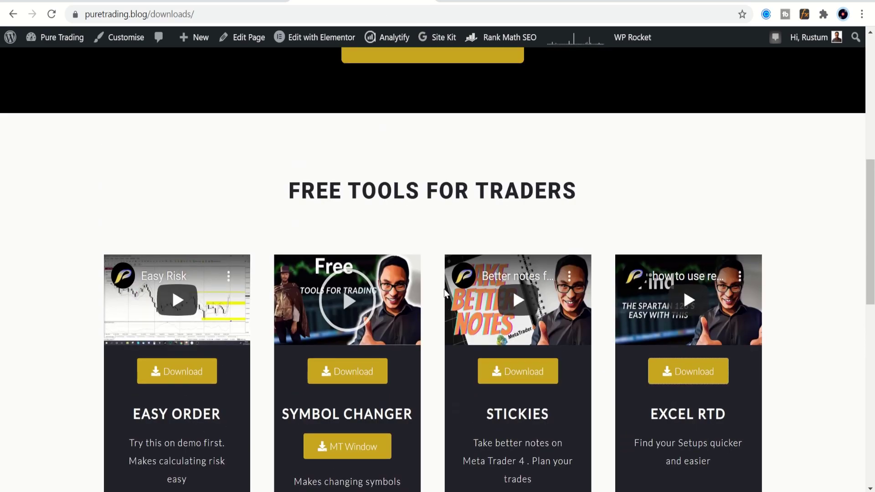
scroll(447, 296, down, 3)
scroll(444, 316, up, 2)
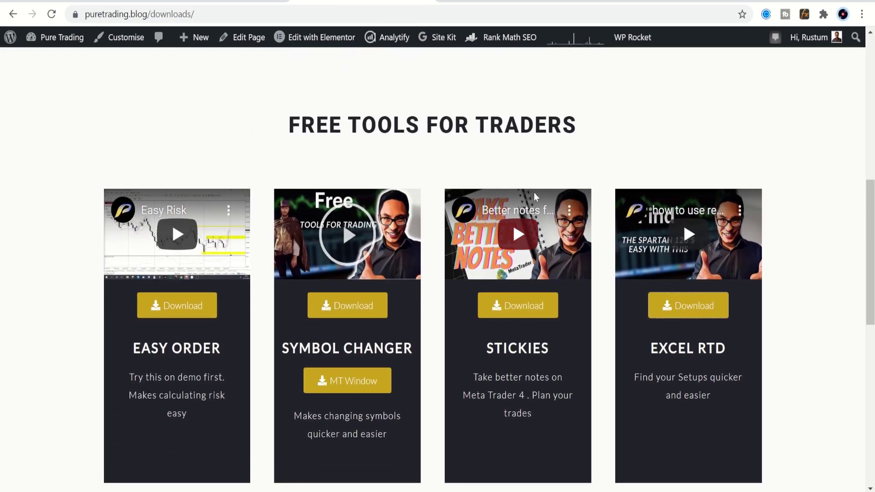
click(692, 309)
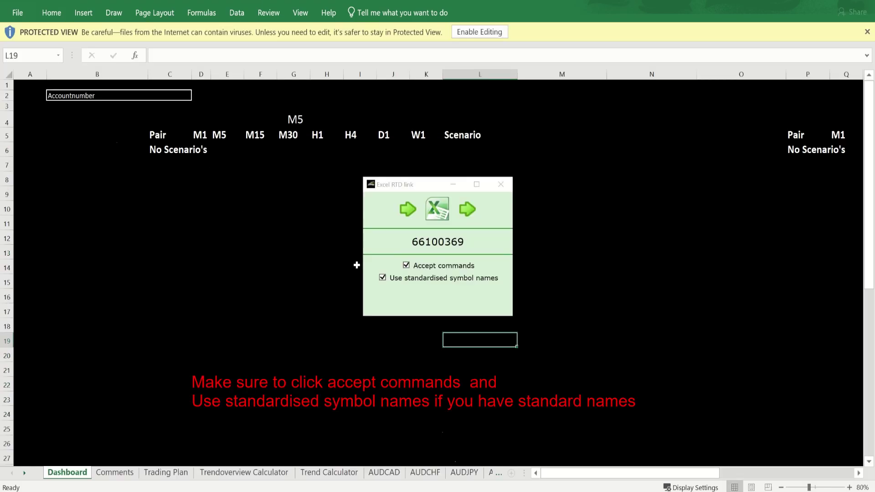
Enable editing and macro content in the workbook, then select cell C2 beside Accountnumber
click(479, 33)
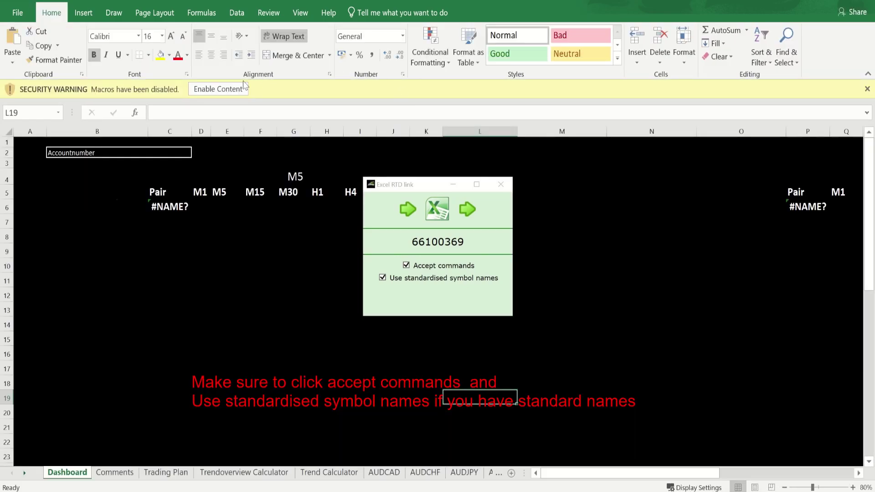
click(218, 89)
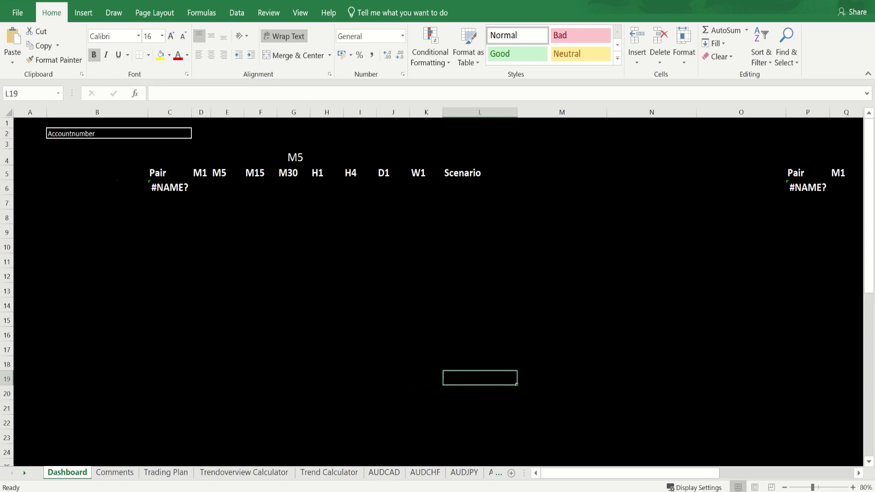
mouse_move(165, 133)
mouse_down()
mouse_move(50, 108)
mouse_move(164, 132)
mouse_up()
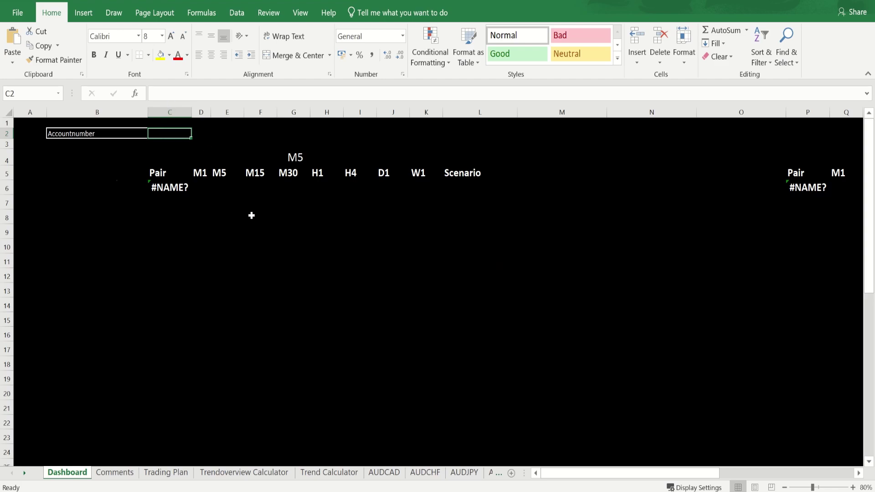
Inspect the M5 timeframe dropdown in C4, cancel it, and close the workbook without saving
click(308, 159)
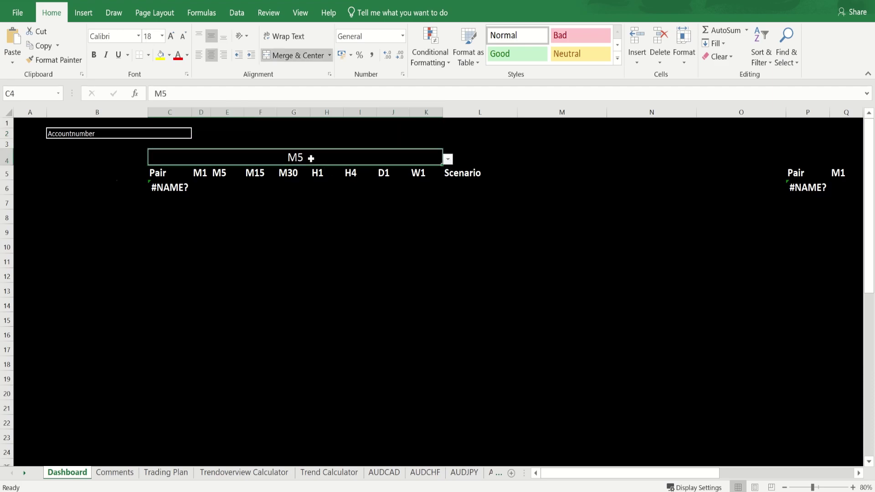
click(452, 160)
click(329, 156)
click(449, 159)
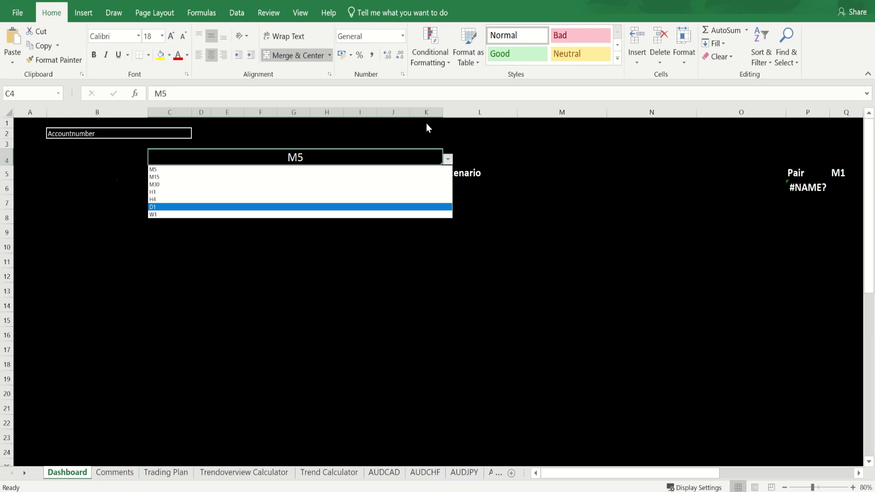
key(Escape)
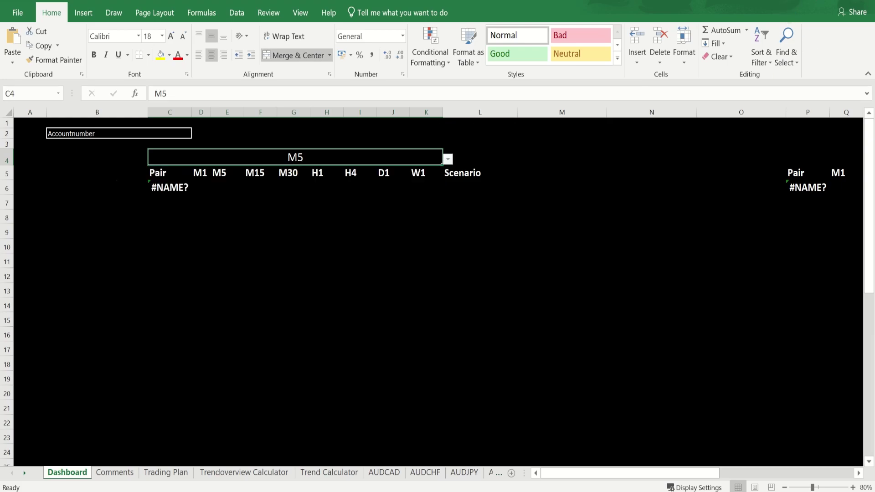
key(ctrl+w)
click(437, 260)
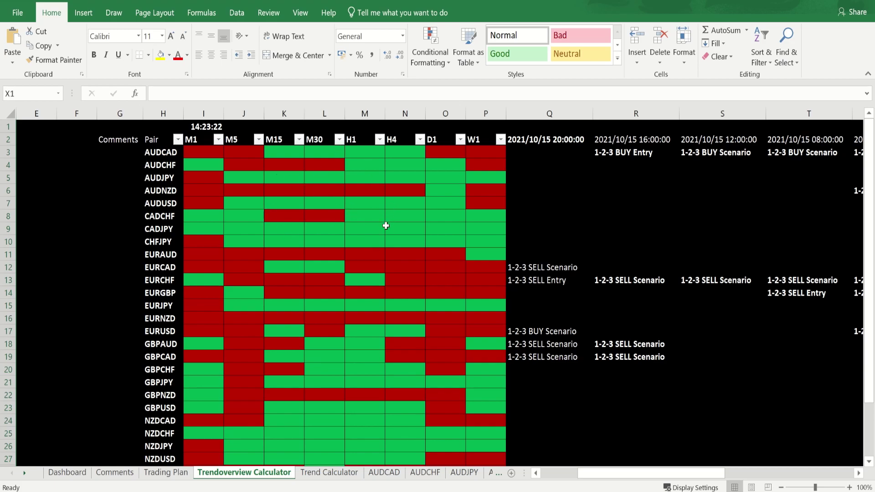
Flip from the Dashboard sheet to Trendoverview Calculator and back to the H4 Dashboard
click(68, 473)
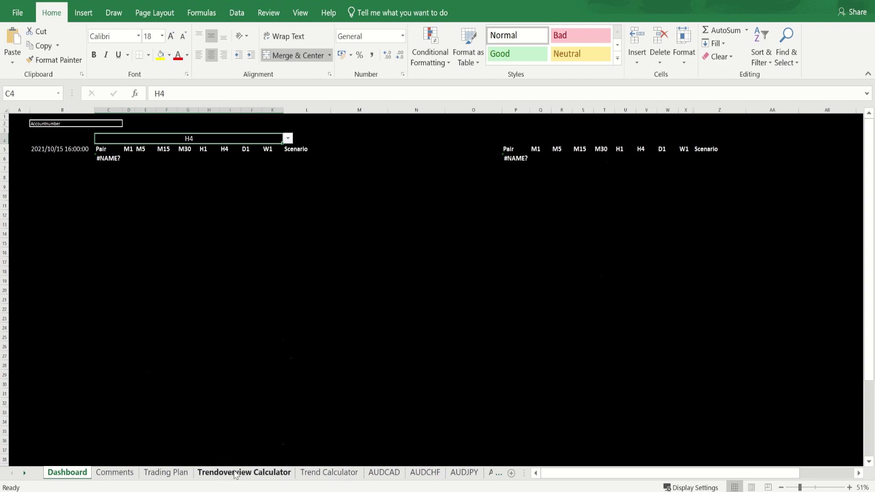
click(236, 474)
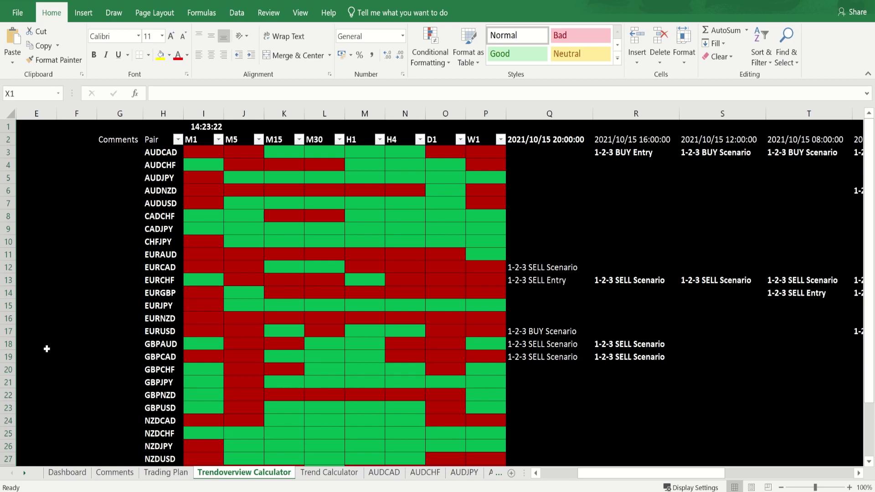
click(75, 474)
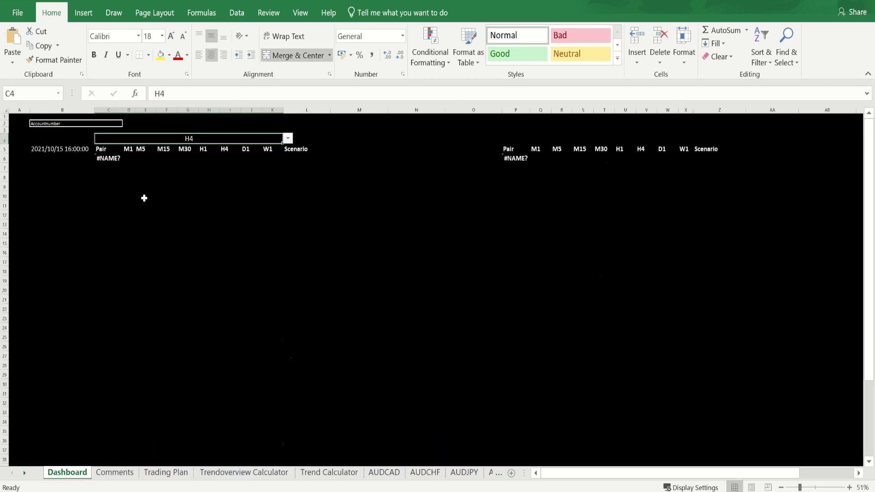
Bring MetaTrader 4 back in front from the taskbar, showing the CHINA50 Daily chart
click(133, 491)
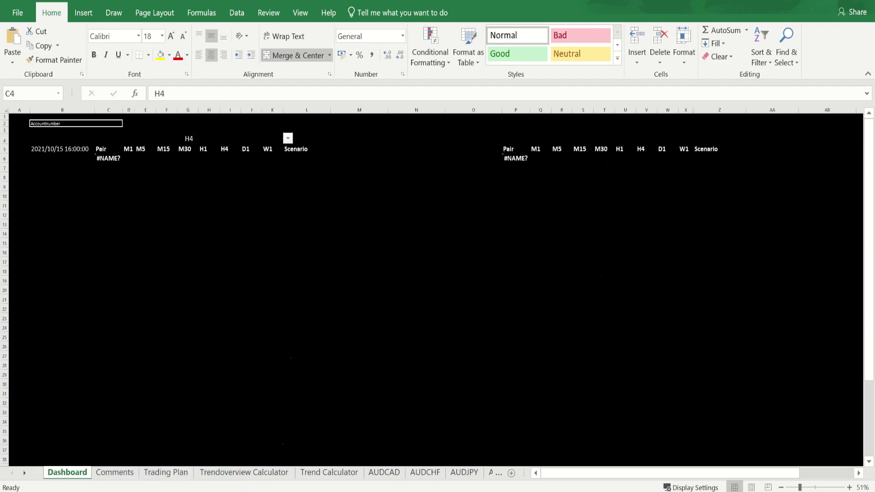
mouse_move(109, 490)
click(109, 462)
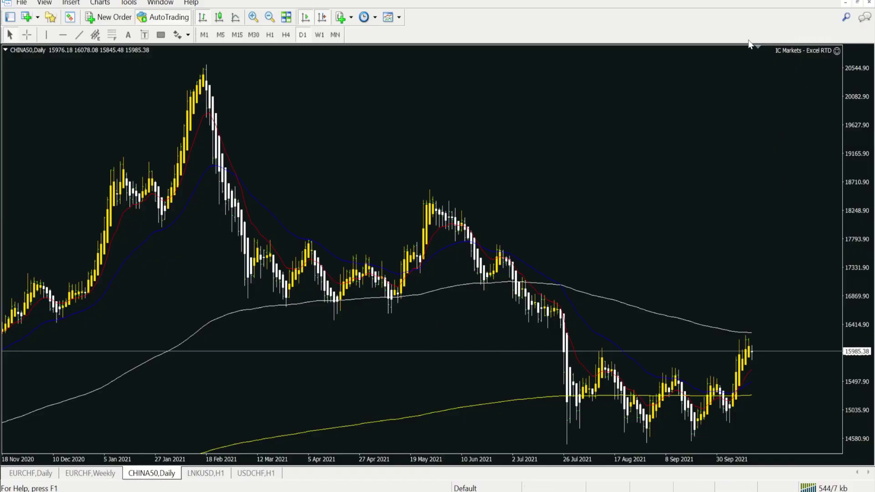
Flip through the LNKUSD H1, USDCHF H1 and EURCHF Daily chart tabs, ending on EURCHF Weekly
click(201, 473)
click(255, 474)
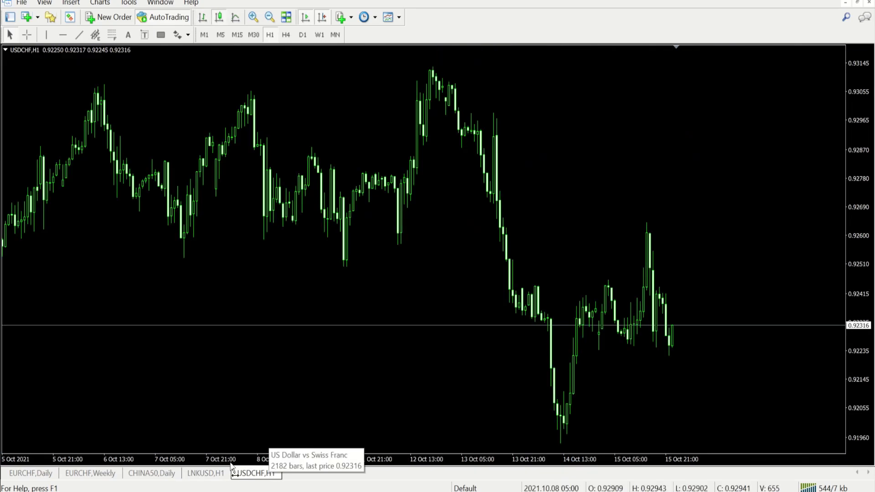
click(50, 474)
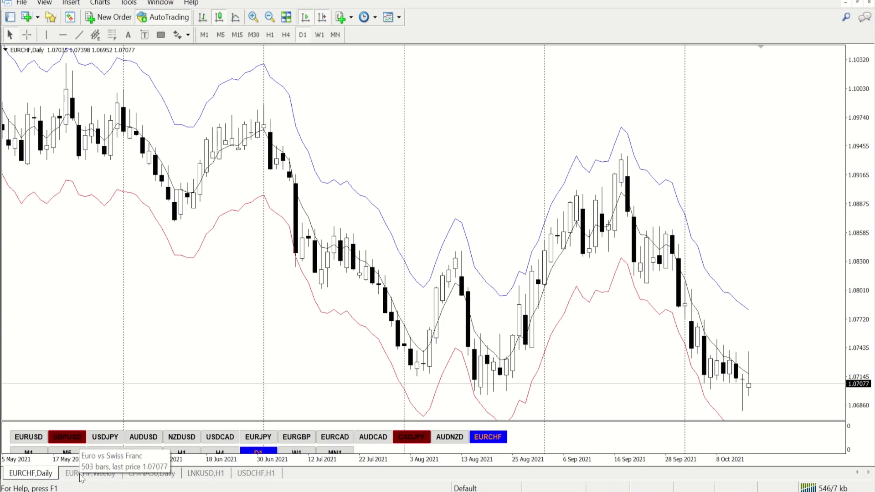
click(90, 473)
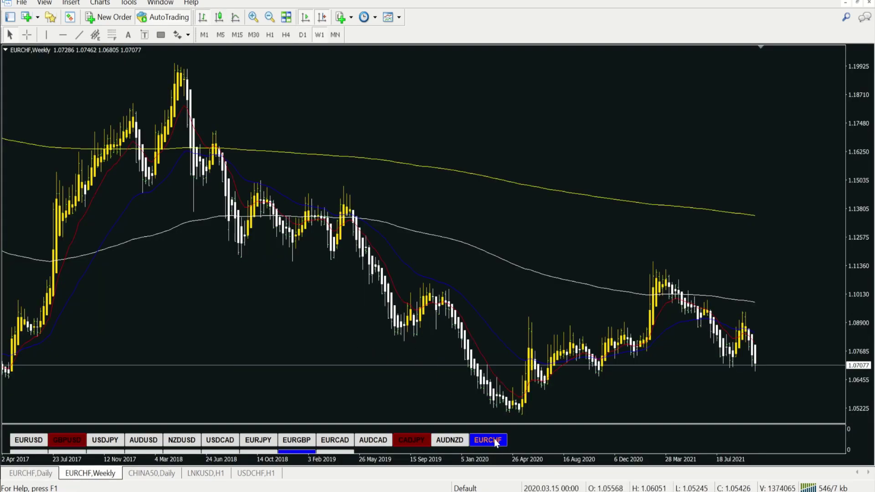
Enlarge the pair and timeframe panel and switch the EURCHF chart to H4
drag(564, 424, 566, 401)
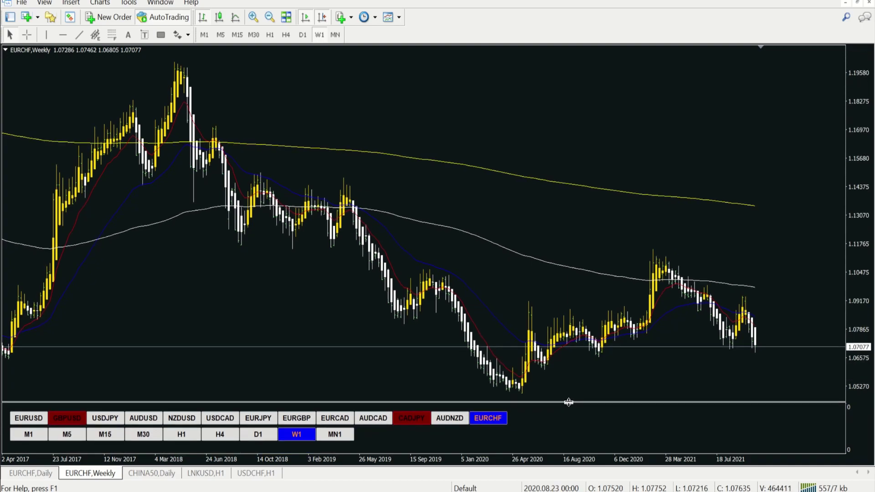
click(220, 435)
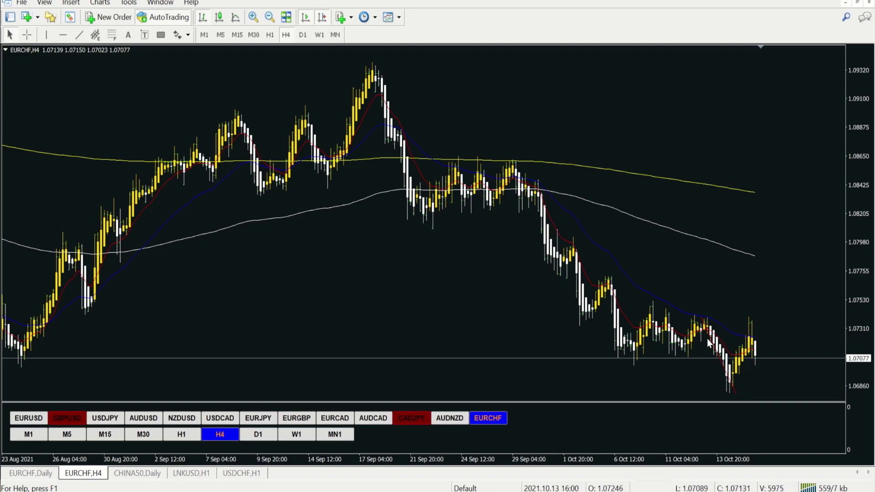
scroll(56, 84, up, 1)
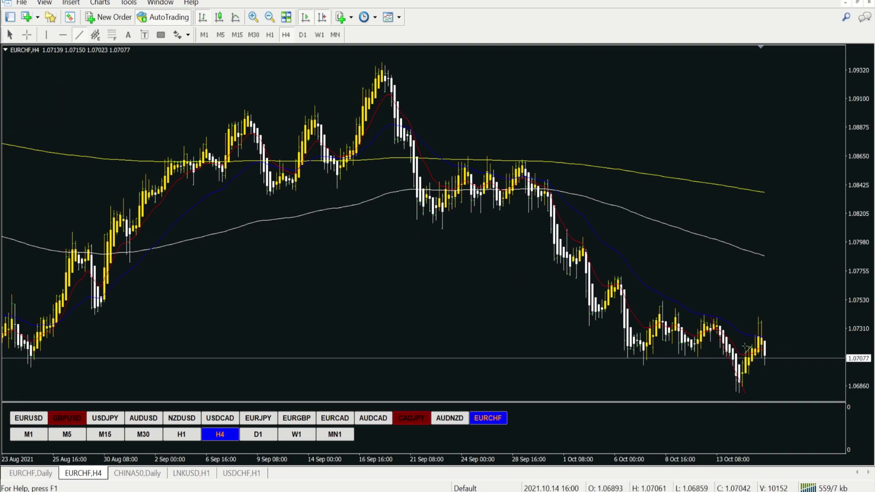
Draw short red trendlines beside the latest EURCHF H4 candles, near 1.0707 and 1.0753
drag(752, 369, 769, 335)
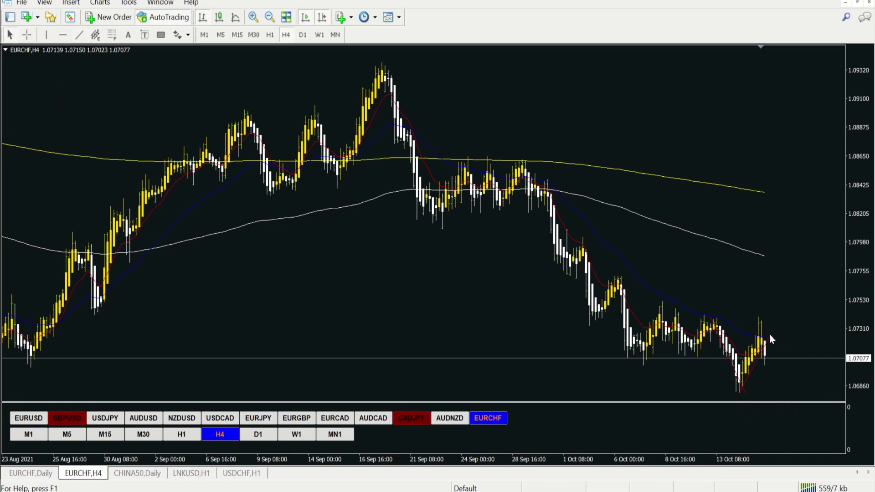
click(79, 34)
drag(761, 361, 782, 360)
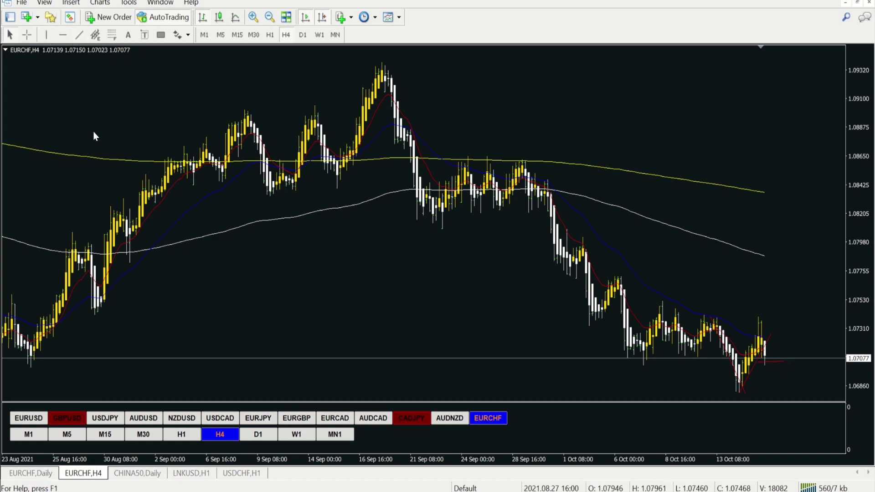
click(78, 35)
drag(749, 302, 780, 299)
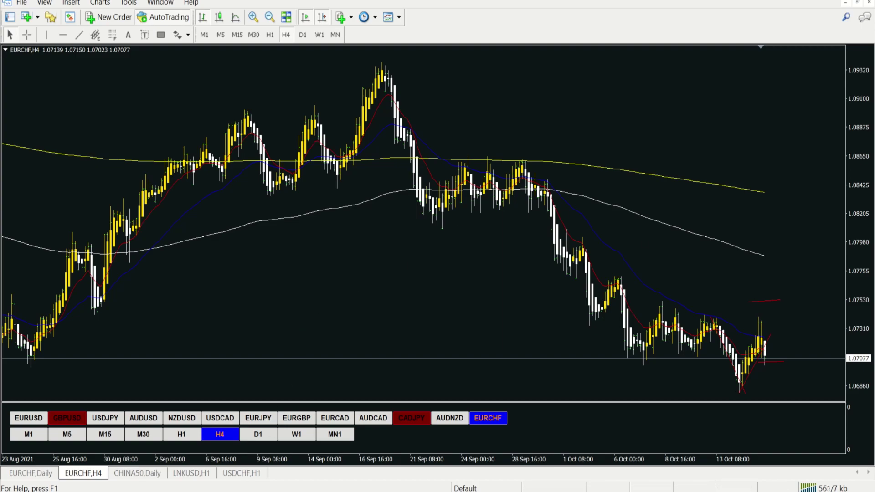
Check the red/green grid on Excel's Trendoverview Calculator sheet, then return to MetaTrader's EURCHF H4 chart
click(226, 471)
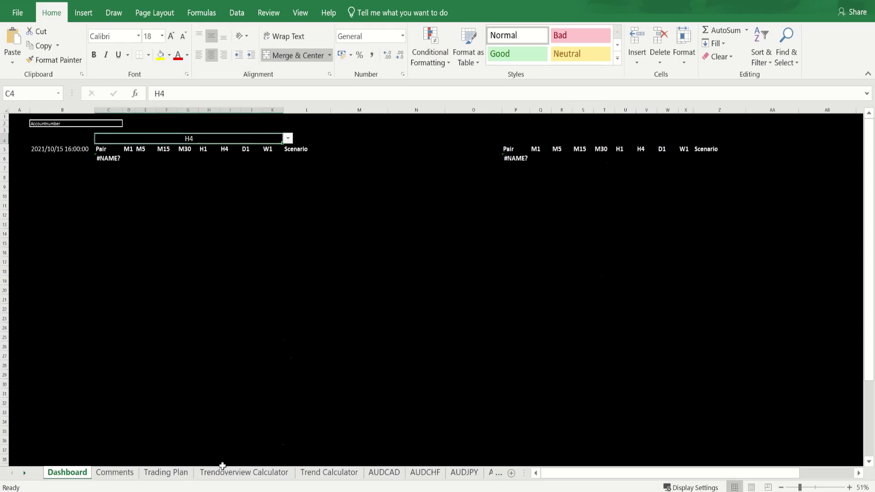
click(228, 473)
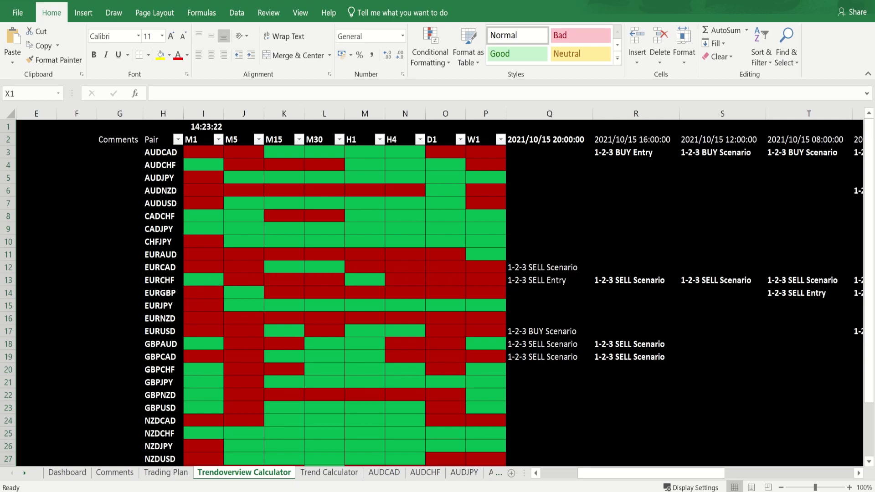
mouse_move(151, 491)
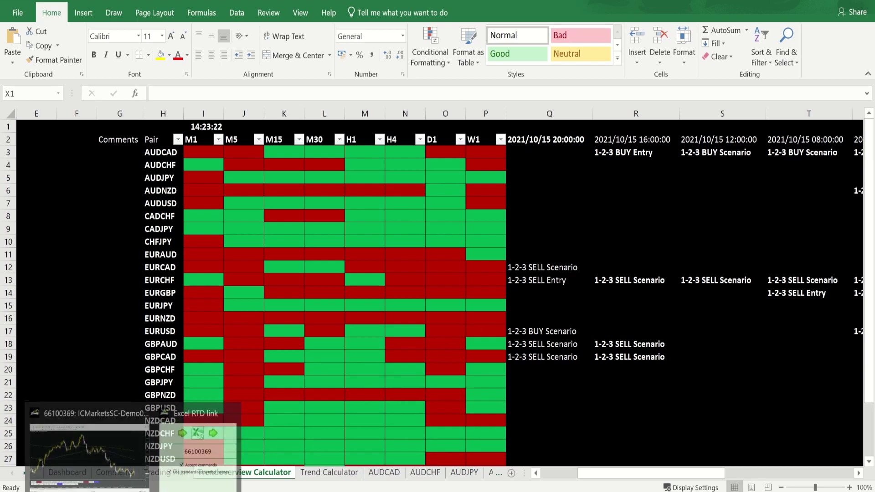
click(175, 471)
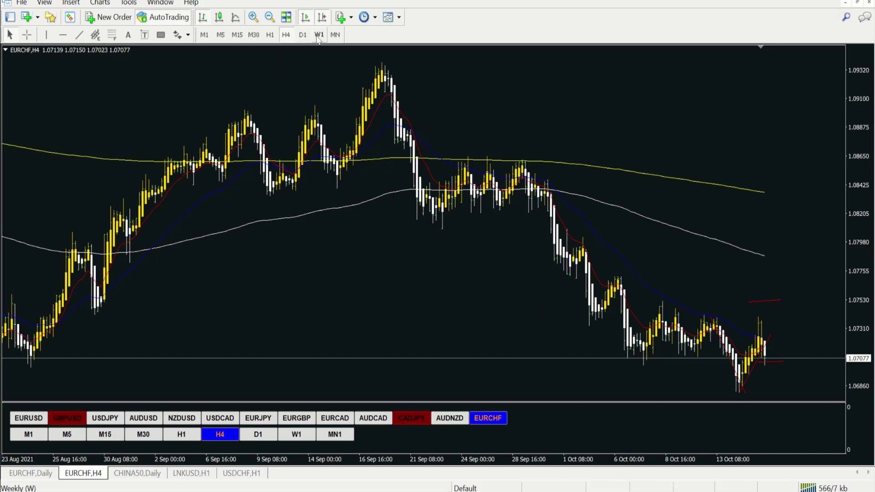
Check EURCHF on W1 and D1, place a horizontal line at the recent daily lows, then return to H4
click(296, 434)
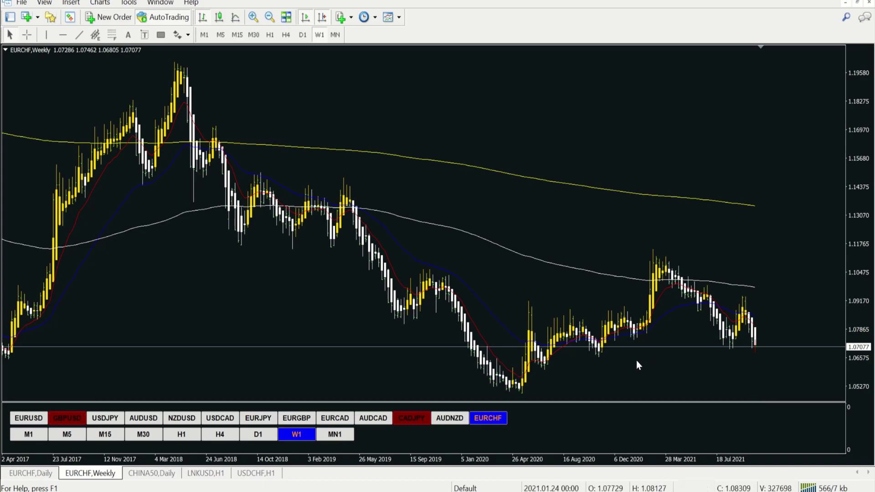
click(268, 435)
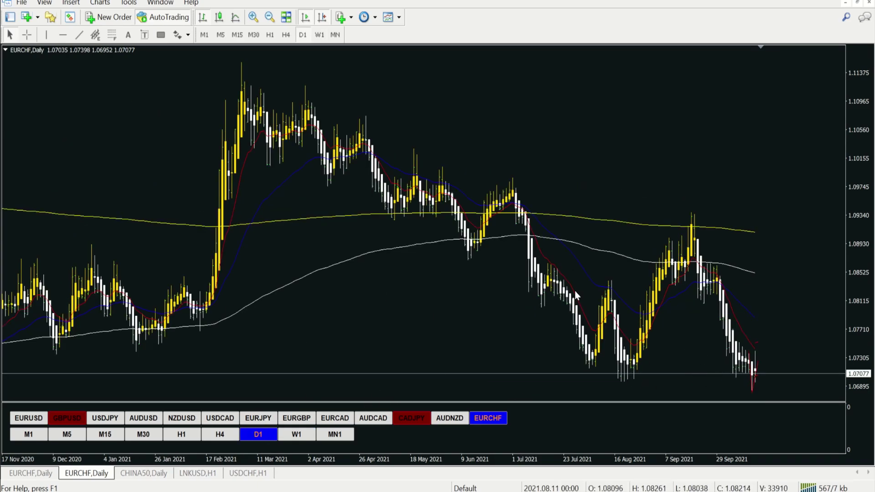
click(62, 35)
click(638, 374)
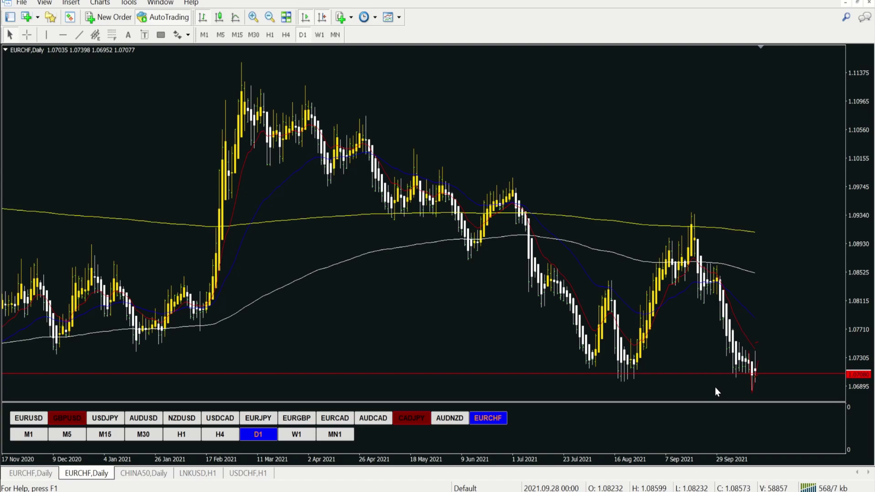
click(222, 435)
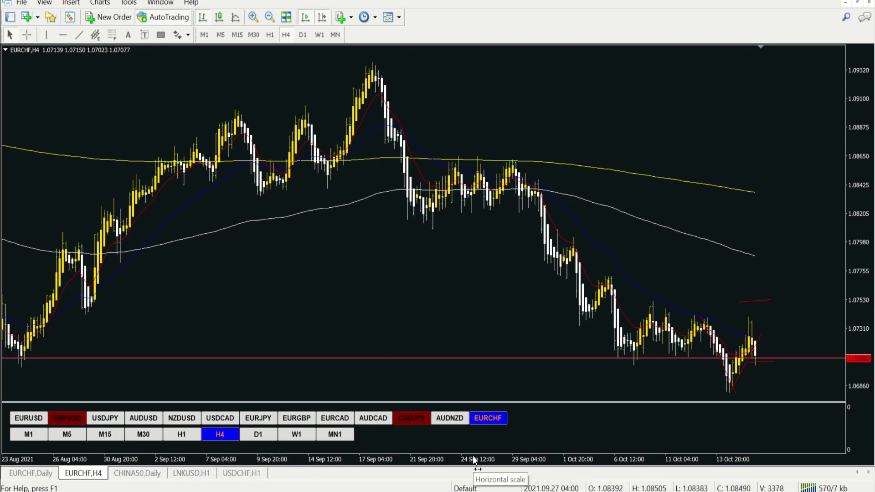
Switch to NZDUSD H4, draw a downward trendline from its latest high, then return to Excel
click(105, 418)
click(143, 418)
click(188, 418)
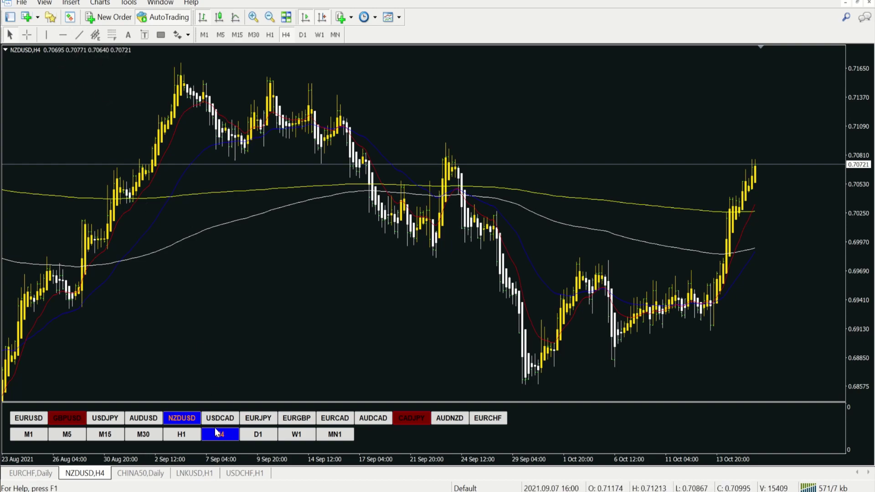
click(79, 34)
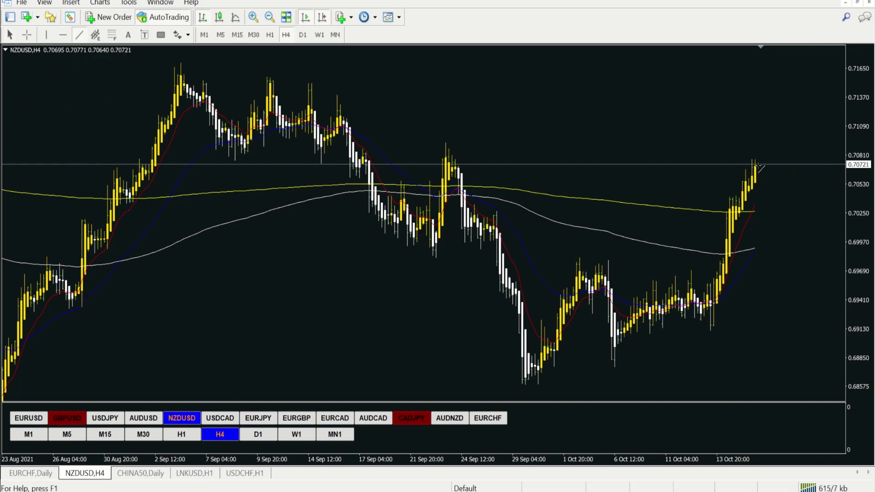
drag(756, 165, 780, 219)
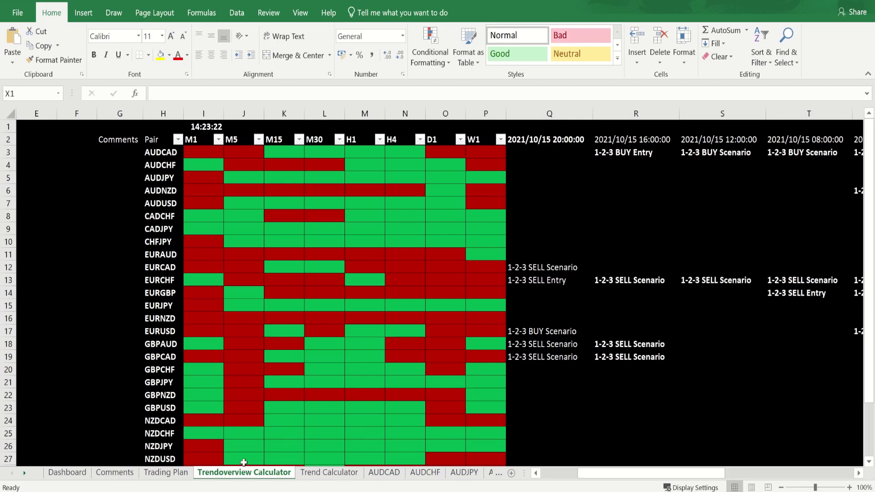
click(246, 467)
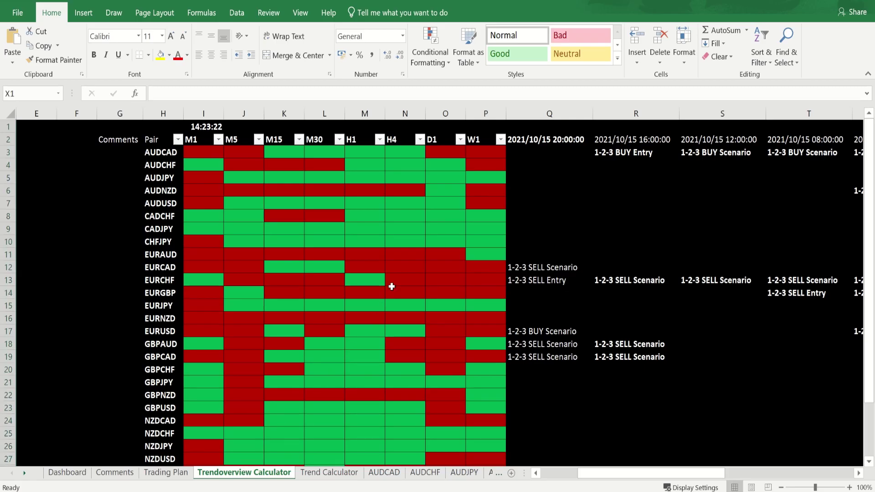
Show Excel's Dashboard sheet (H4, 2021/10/15 16:00:00), then bring up the NZDUSD H4 chart
click(65, 474)
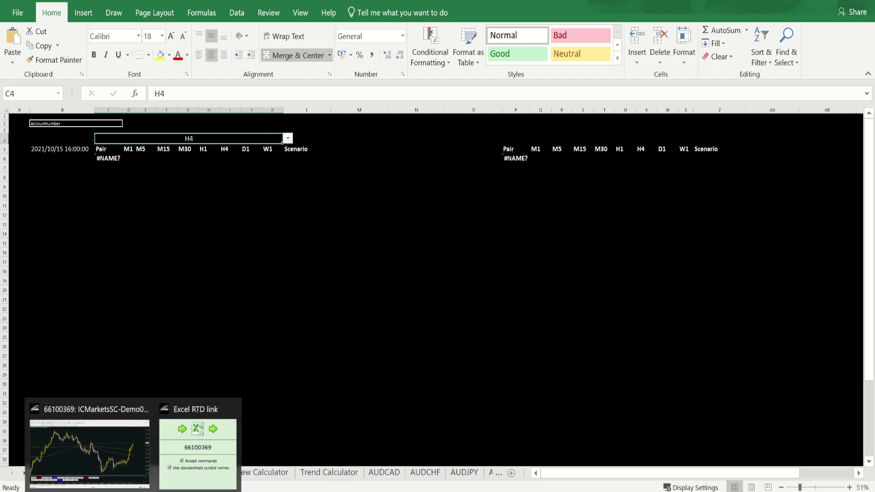
click(139, 464)
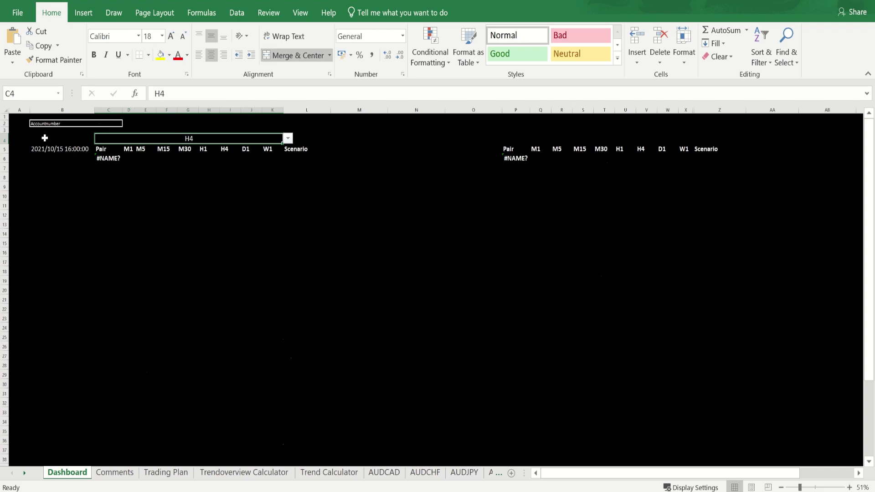
click(93, 125)
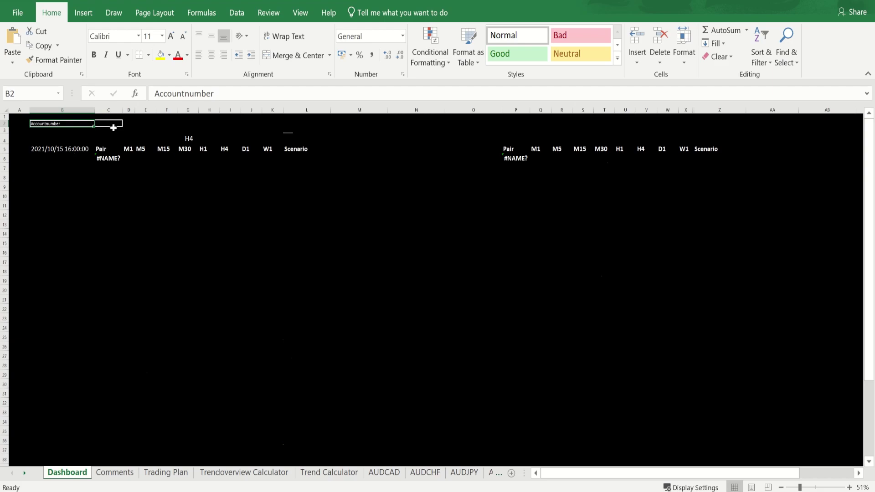
click(206, 141)
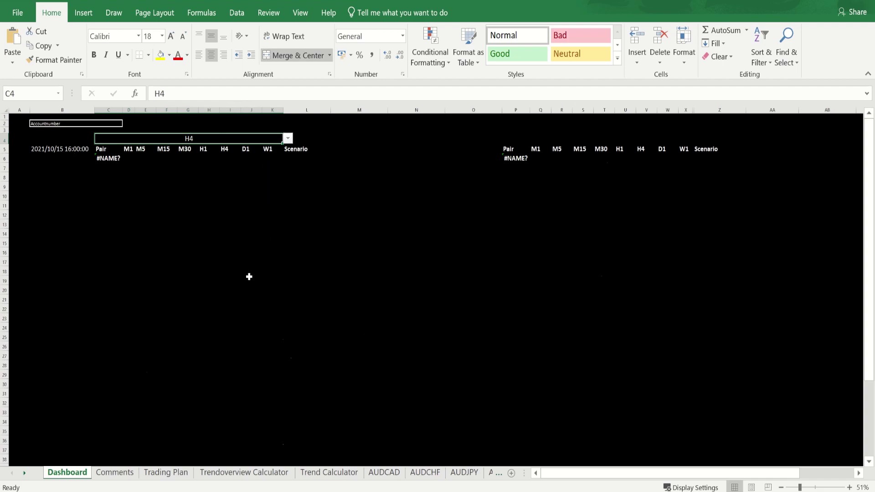
Return to MetaTrader and look through the USDCHF H1 and LNKUSD H1 charts, ending on CHINA50 Daily
mouse_move(133, 490)
click(90, 444)
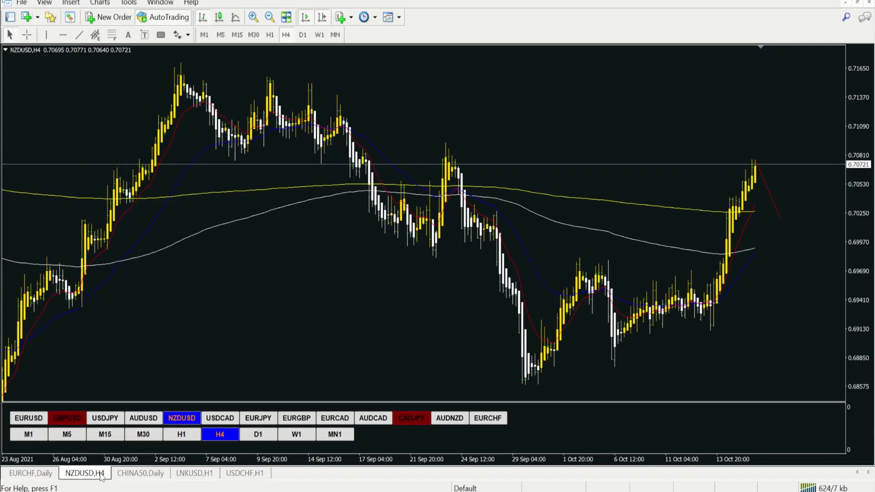
click(249, 475)
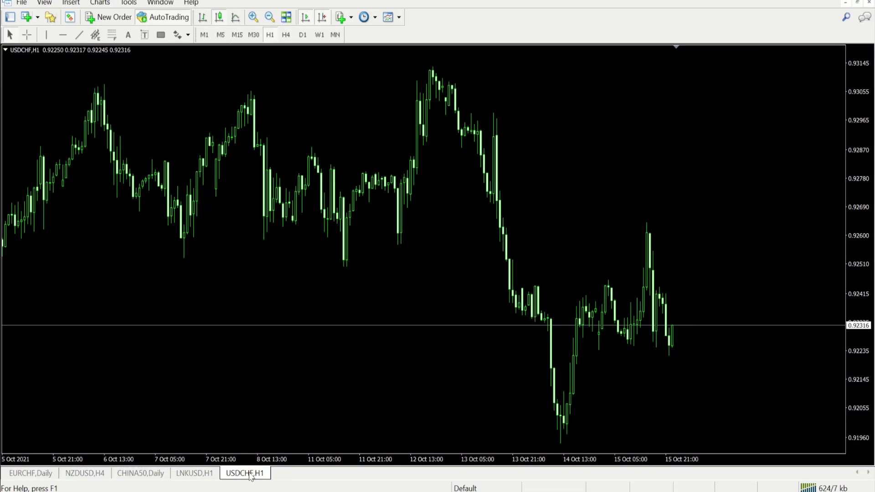
click(205, 475)
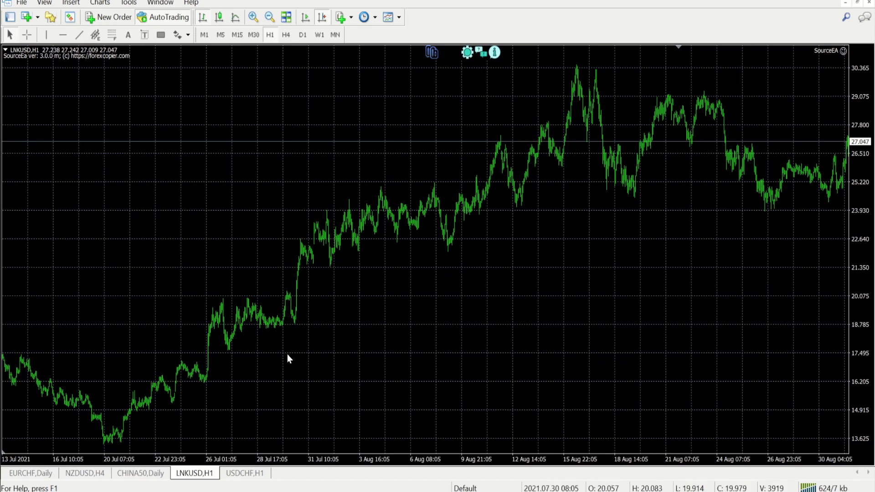
click(140, 474)
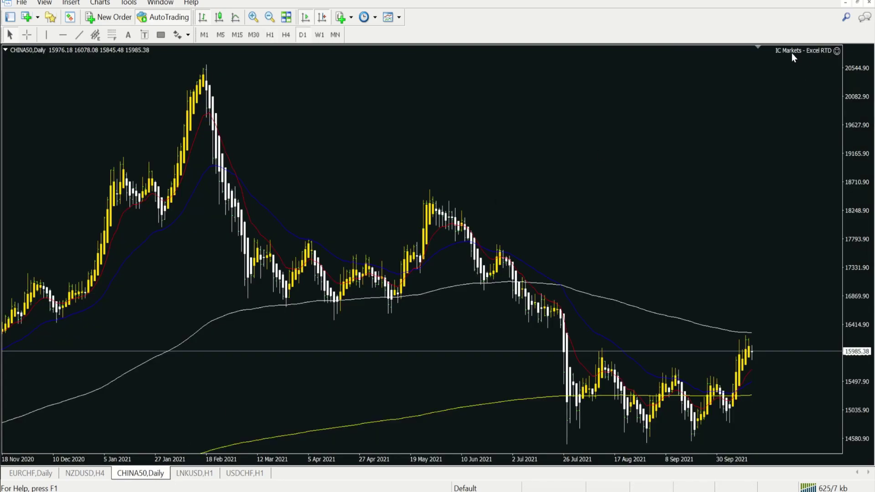